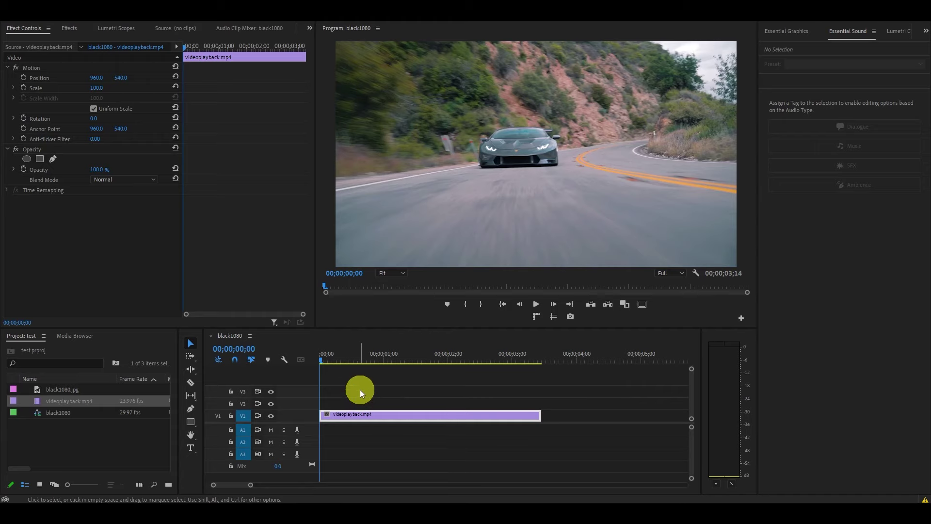
Step: Alt-drag videoplayback.mp4 from V1 onto V2 to make a stacked duplicate
{"action": "left_click_drag", "start_coordinate": [376, 417], "coordinate": [374, 405]}
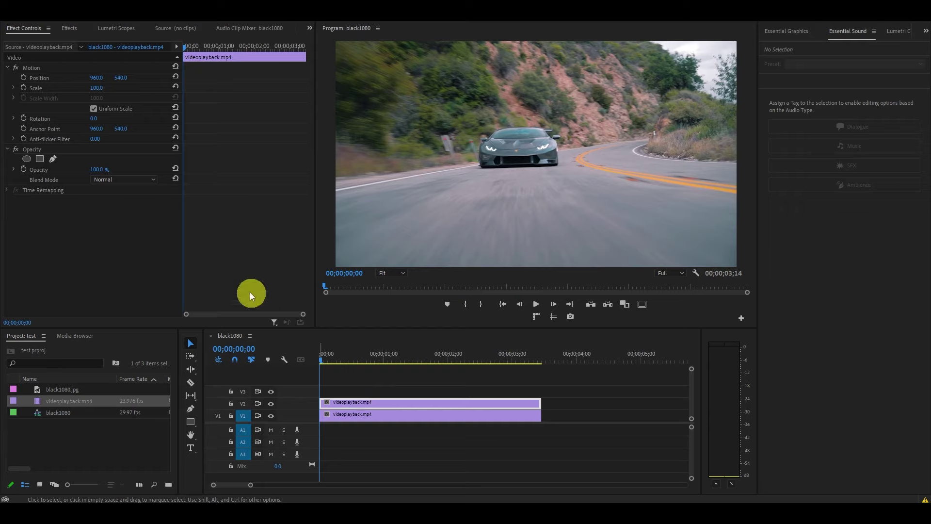
Step: Set the V2 copy's Opacity blend mode to Screen and bring up the Effects panel
{"action": "left_click", "coordinate": [120, 180]}
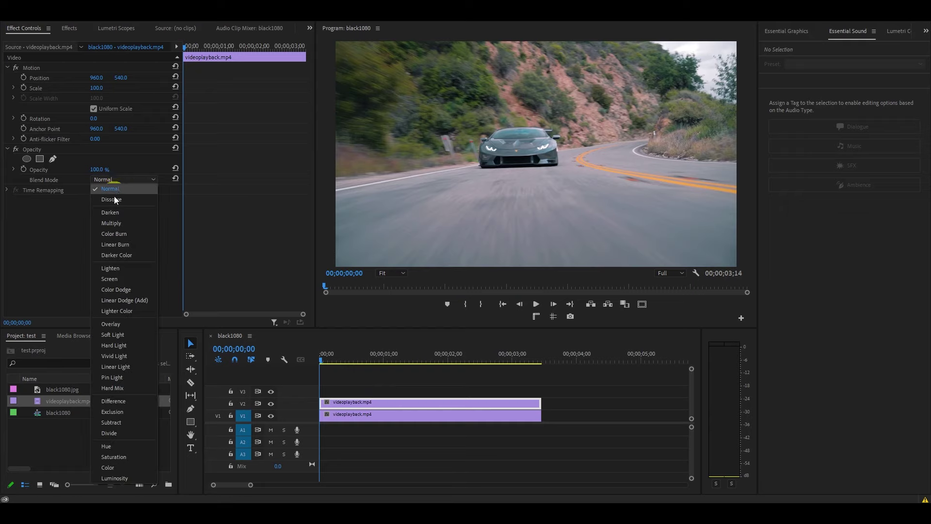
{"action": "left_click", "coordinate": [119, 278]}
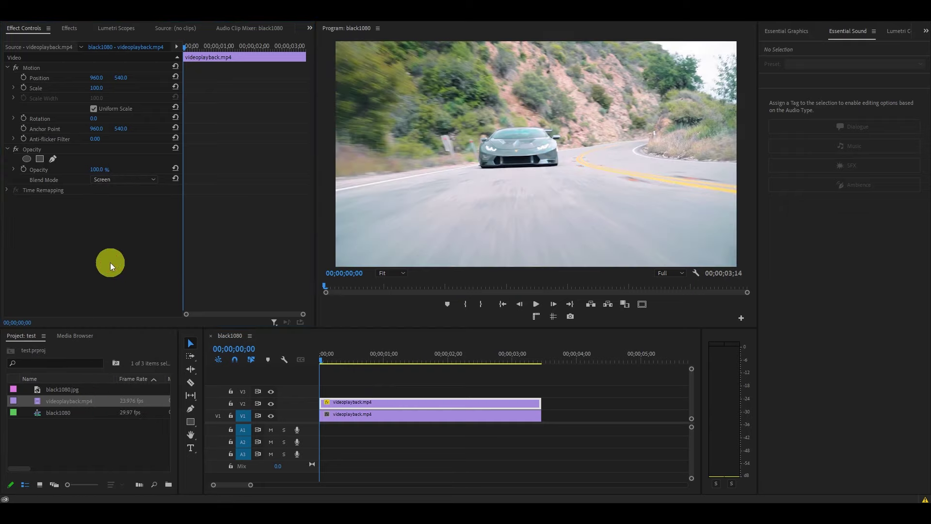
{"action": "left_click", "coordinate": [68, 30]}
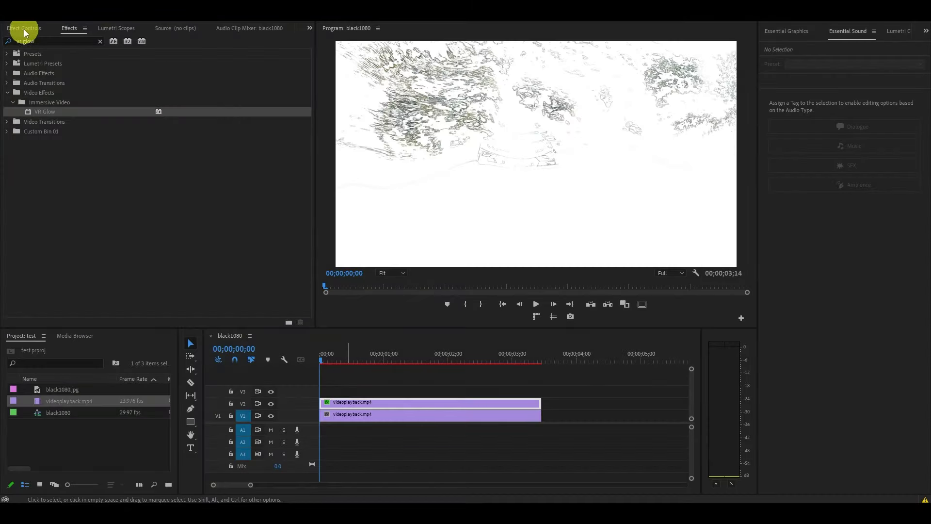
Step: Return to Effect Controls for the upper clip
{"action": "left_click", "coordinate": [23, 29]}
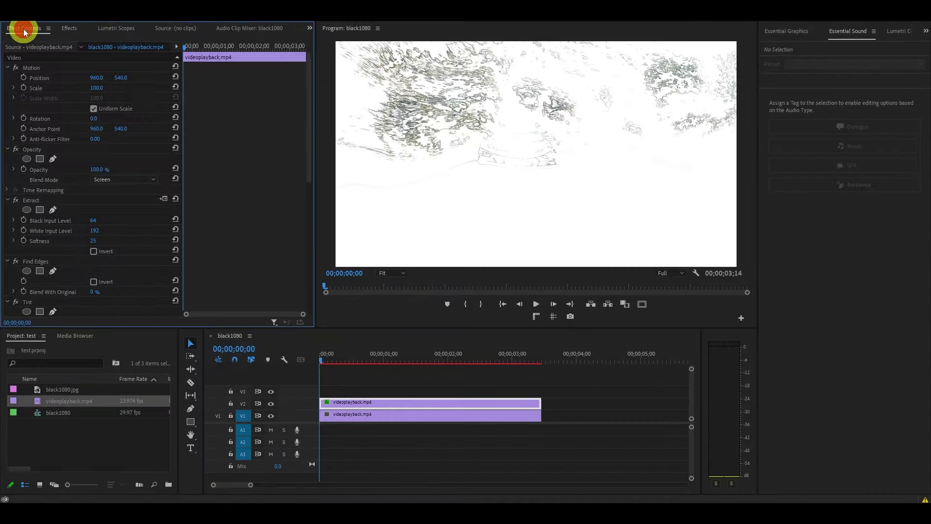
Step: Set Extract Black Input Level, White Input Level and Softness all to 0
{"action": "left_click", "coordinate": [96, 220]}
{"action": "type", "text": "0"}
{"action": "key", "text": "Tab"}
{"action": "type", "text": "0"}
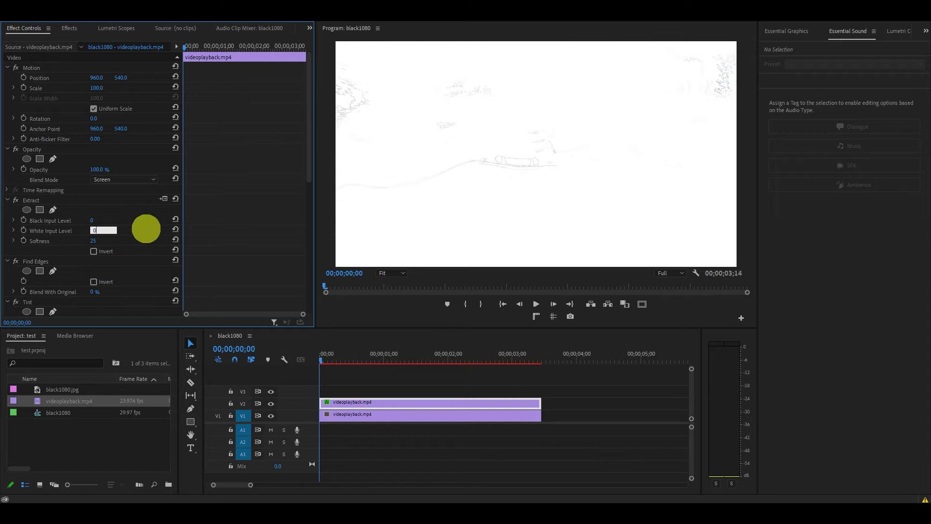
{"action": "key", "text": "Tab"}
{"action": "type", "text": "0"}
{"action": "key", "text": "Tab"}
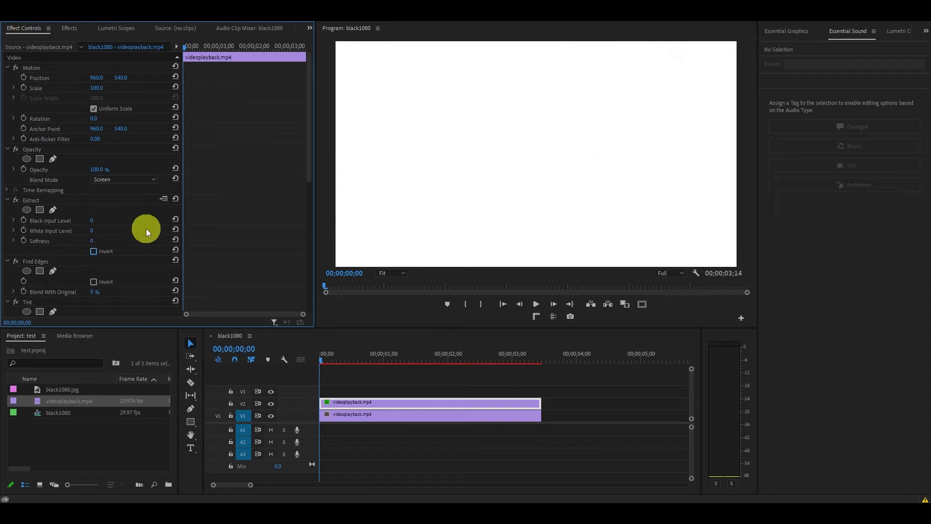
{"action": "left_click", "coordinate": [132, 247]}
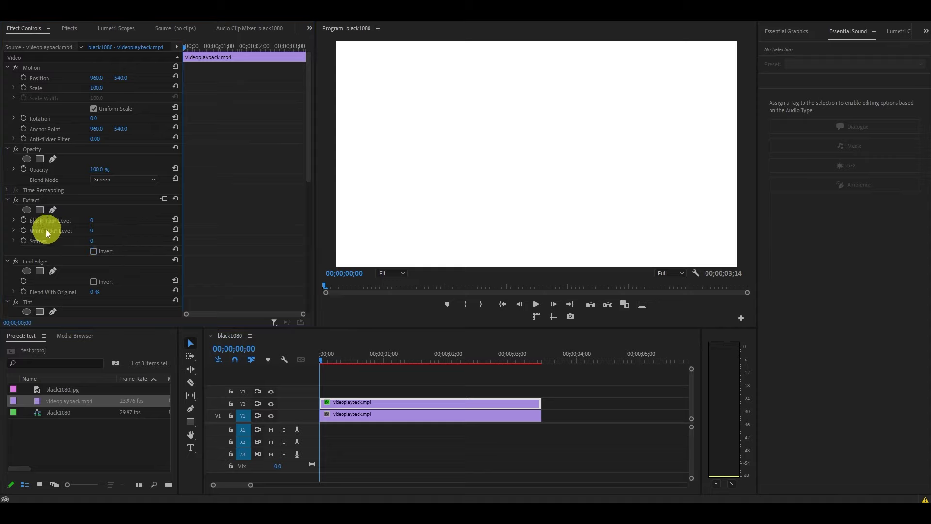
Step: Keyframe White Input Level from 0 at the start to 180 at one second
{"action": "left_click", "coordinate": [23, 231]}
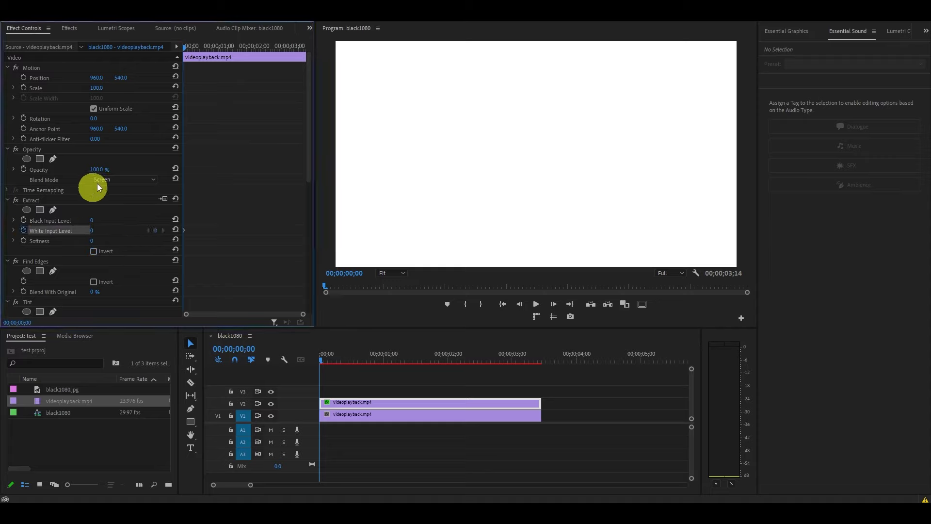
{"action": "left_click_drag", "start_coordinate": [182, 46], "coordinate": [218, 48]}
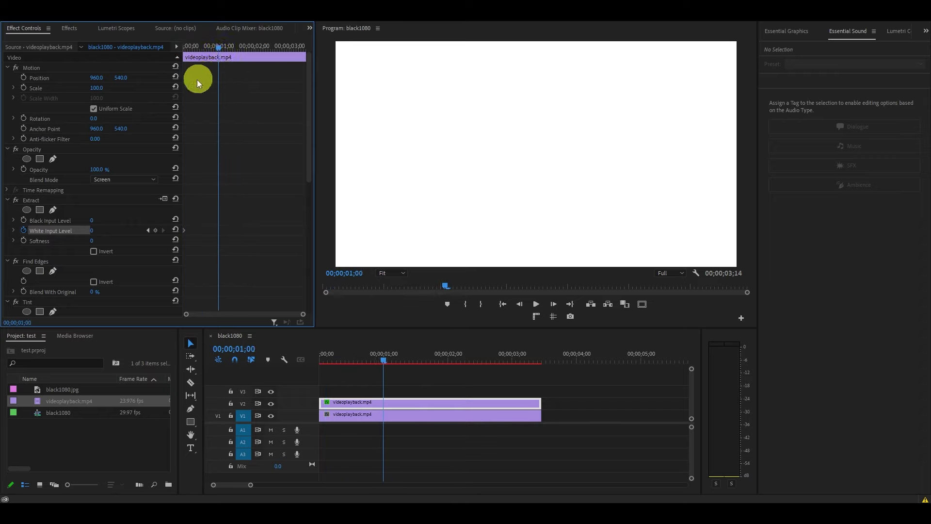
{"action": "left_click", "coordinate": [101, 230]}
{"action": "type", "text": "180"}
{"action": "key", "text": "Return"}
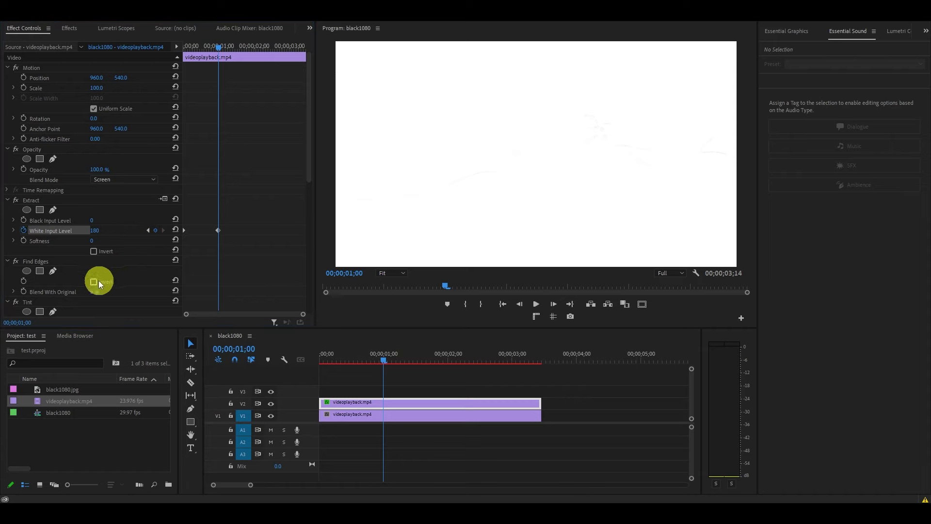
Step: Invert Find Edges and set the Tint Map White To colour to cyan 00FFEA
{"action": "left_click", "coordinate": [93, 281]}
{"action": "scroll", "coordinate": [134, 281], "scroll_direction": "down", "scroll_amount": 2}
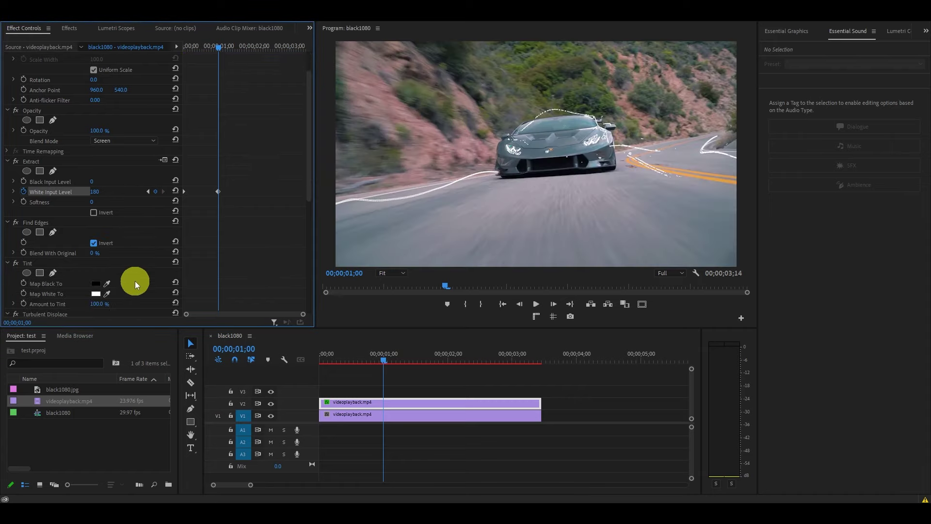
{"action": "scroll", "coordinate": [135, 280], "scroll_direction": "down", "scroll_amount": 2}
{"action": "left_click", "coordinate": [95, 254]}
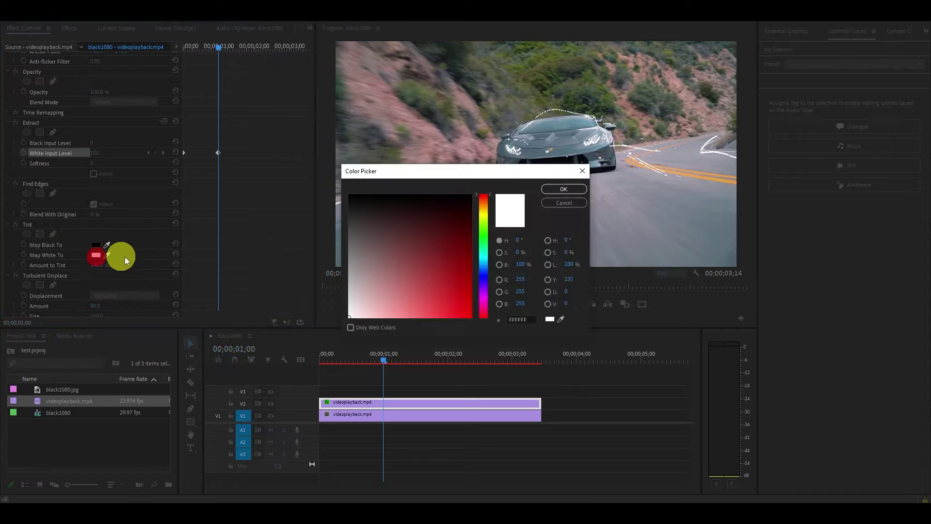
{"action": "left_click", "coordinate": [485, 255]}
{"action": "left_click", "coordinate": [472, 316]}
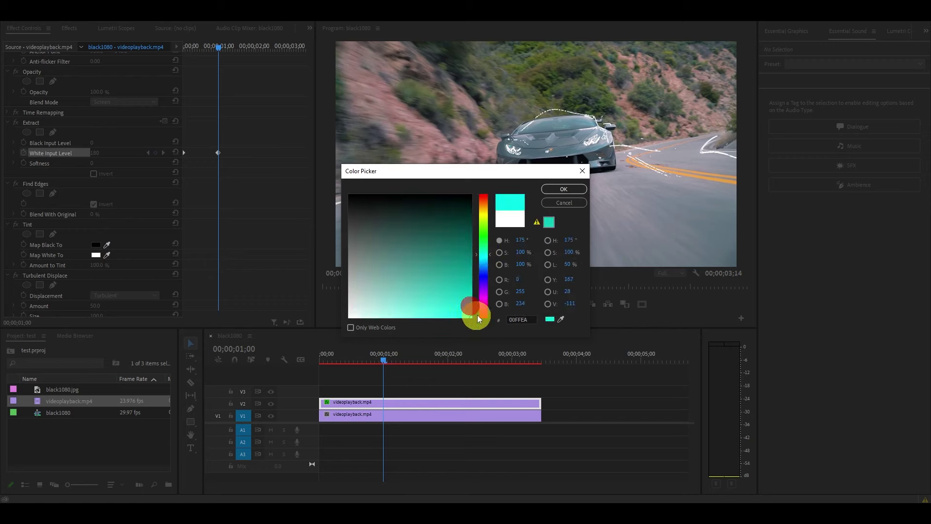
{"action": "left_click", "coordinate": [567, 189]}
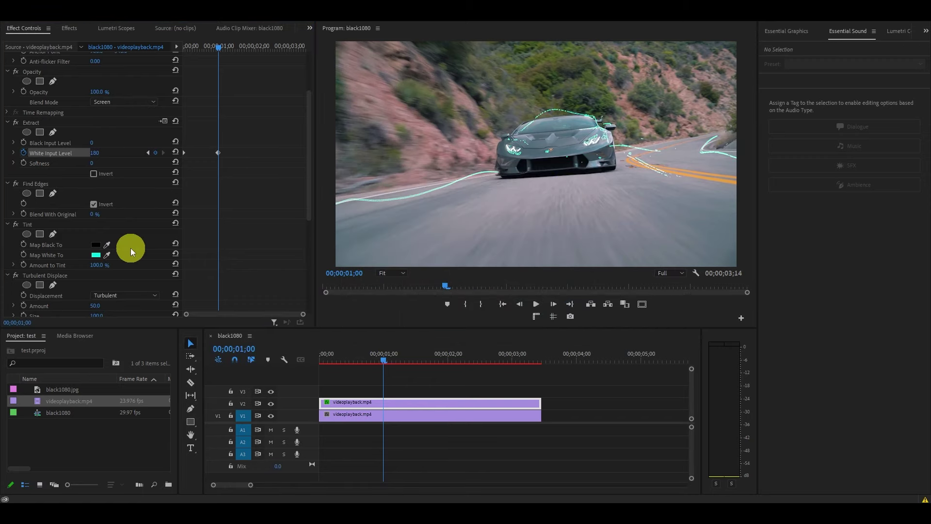
{"action": "scroll", "coordinate": [131, 249], "scroll_direction": "down", "scroll_amount": 3}
Step: Set Turbulent Displace Amount 100, Size 20 and Antialiasing for Best Quality to High
{"action": "left_click", "coordinate": [101, 238]}
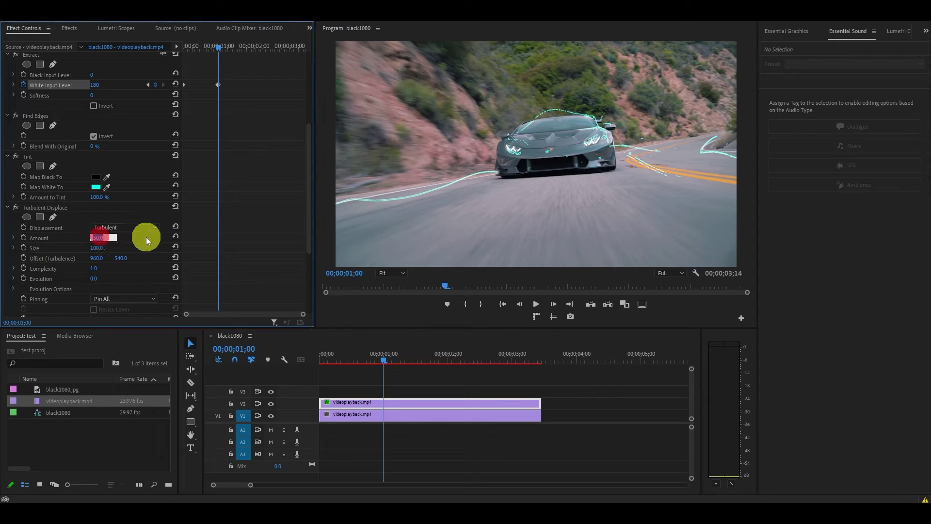
{"action": "type", "text": "100"}
{"action": "key", "text": "Tab"}
{"action": "type", "text": "20"}
{"action": "key", "text": "Tab"}
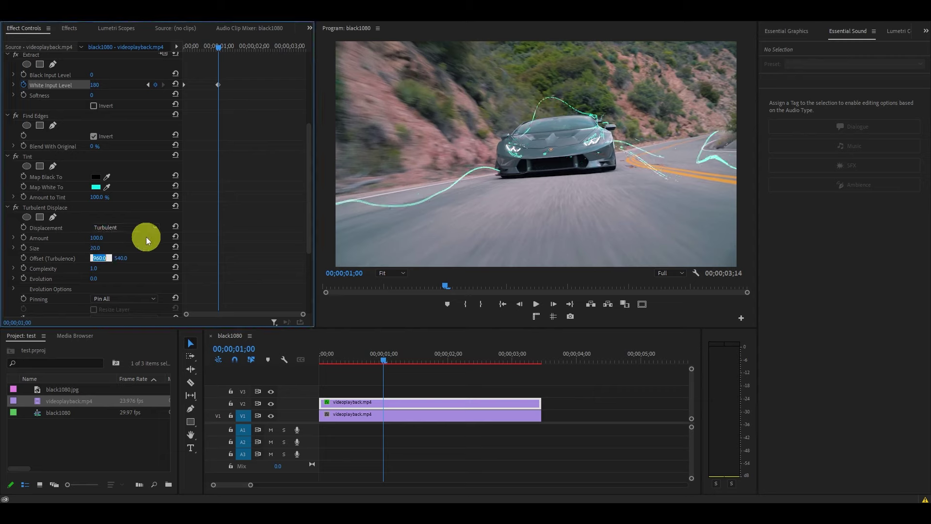
{"action": "scroll", "coordinate": [146, 237], "scroll_direction": "down", "scroll_amount": 2}
{"action": "left_click", "coordinate": [119, 282]}
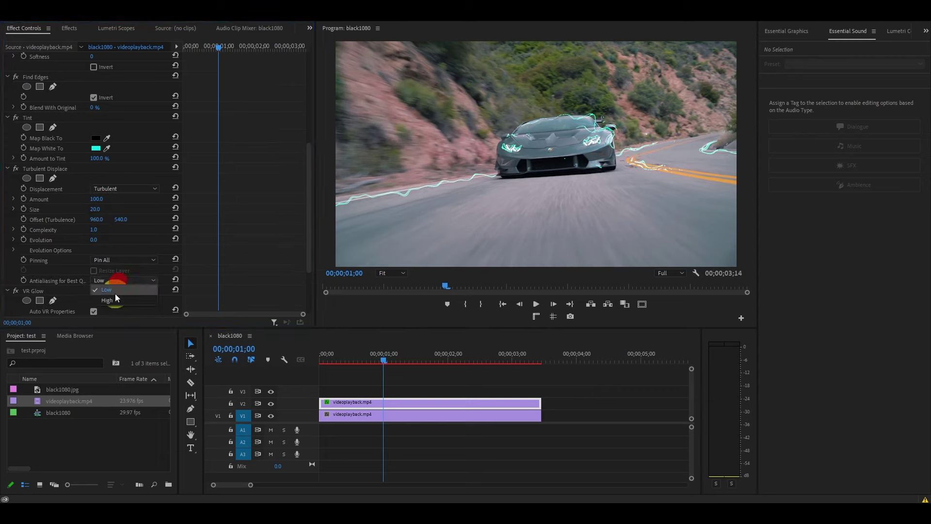
{"action": "left_click", "coordinate": [113, 298]}
{"action": "scroll", "coordinate": [119, 297], "scroll_direction": "down", "scroll_amount": 2}
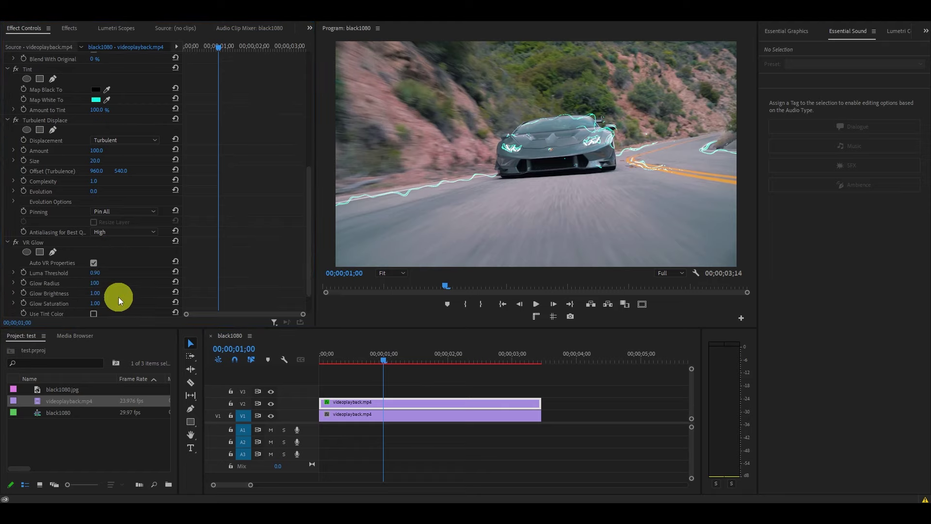
{"action": "scroll", "coordinate": [118, 296], "scroll_direction": "down", "scroll_amount": 1}
Step: Set VR Glow Luma Threshold 0.5, Glow Radius 30, Brightness 4 and Saturation 10
{"action": "left_click", "coordinate": [98, 244]}
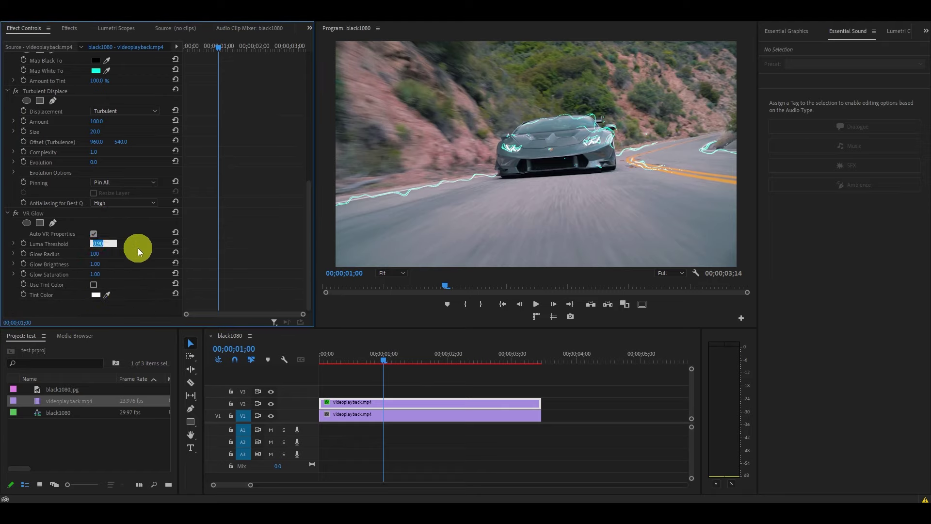
{"action": "type", "text": "0.5"}
{"action": "key", "text": "Tab"}
{"action": "type", "text": "30"}
{"action": "key", "text": "Tab"}
{"action": "type", "text": "4"}
{"action": "key", "text": "Tab"}
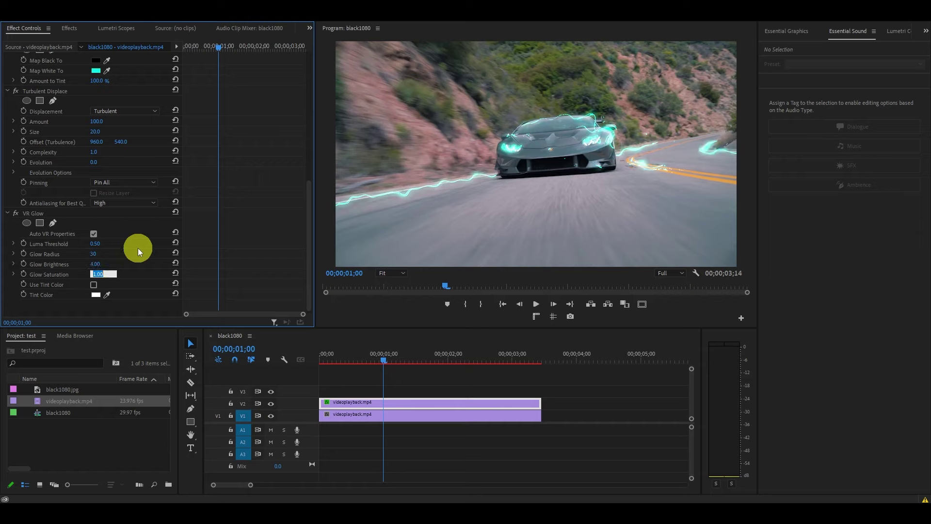
{"action": "type", "text": "10"}
{"action": "key", "text": "Tab"}
{"action": "key", "text": "Tab"}
Step: Enable Use Tint Color and set the VR Glow tint to cyan
{"action": "left_click", "coordinate": [95, 285]}
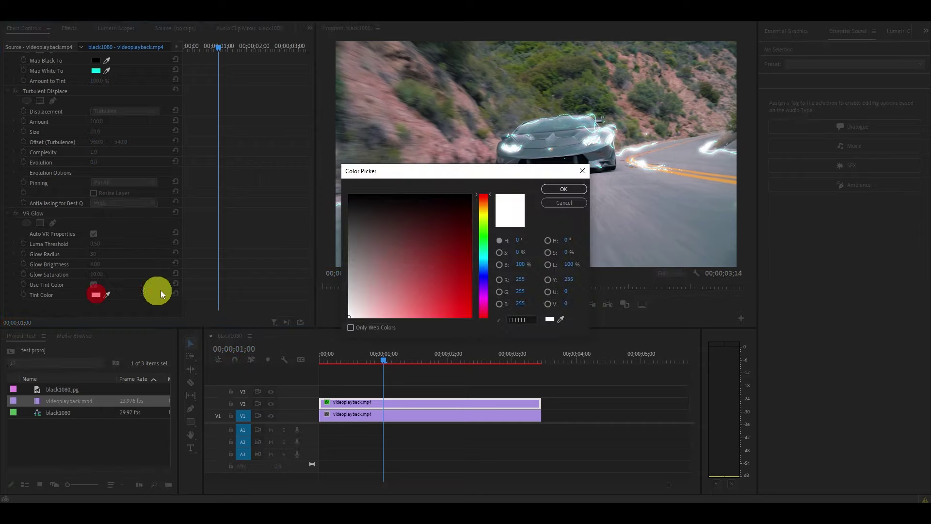
{"action": "left_click_drag", "start_coordinate": [489, 251], "coordinate": [484, 257]}
{"action": "left_click", "coordinate": [470, 317]}
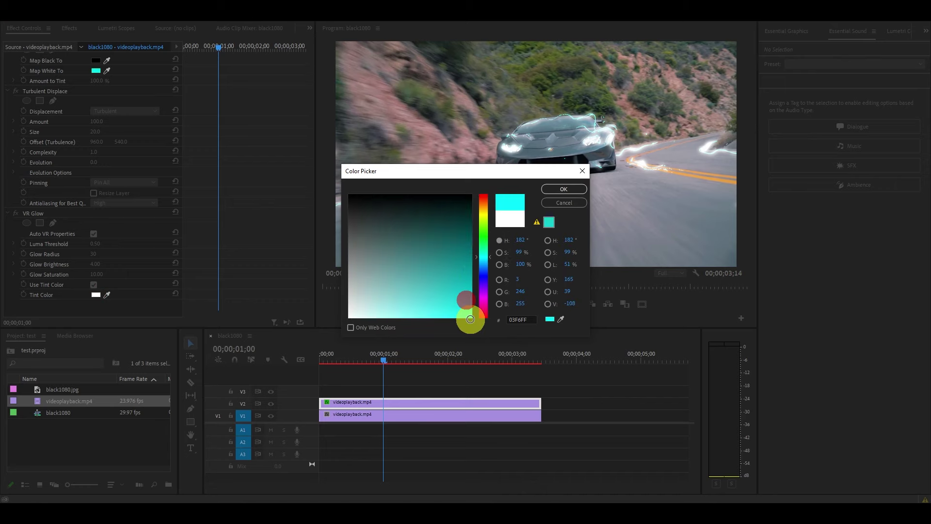
{"action": "left_click", "coordinate": [559, 191]}
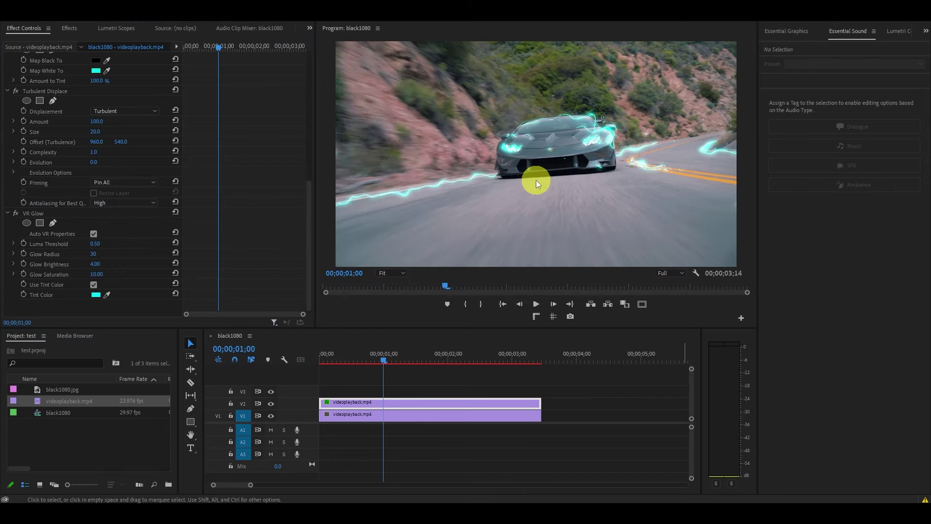
{"action": "scroll", "coordinate": [220, 208], "scroll_direction": "up", "scroll_amount": 2}
{"action": "scroll", "coordinate": [221, 209], "scroll_direction": "up", "scroll_amount": 2}
{"action": "scroll", "coordinate": [220, 209], "scroll_direction": "up", "scroll_amount": 2}
{"action": "scroll", "coordinate": [220, 209], "scroll_direction": "up", "scroll_amount": 2}
{"action": "scroll", "coordinate": [220, 209], "scroll_direction": "up", "scroll_amount": 1}
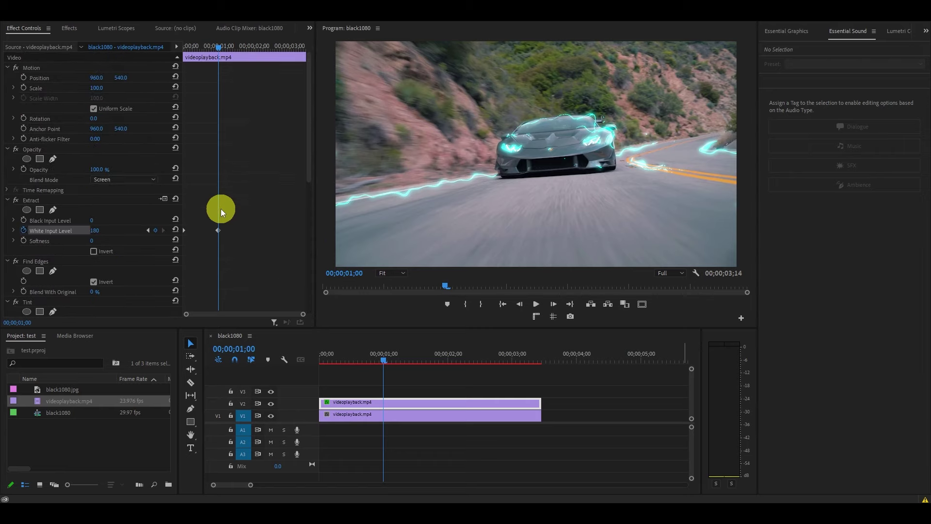
Step: Step the playhead back frame by frame to 00;00;00;15
{"action": "left_click", "coordinate": [237, 232]}
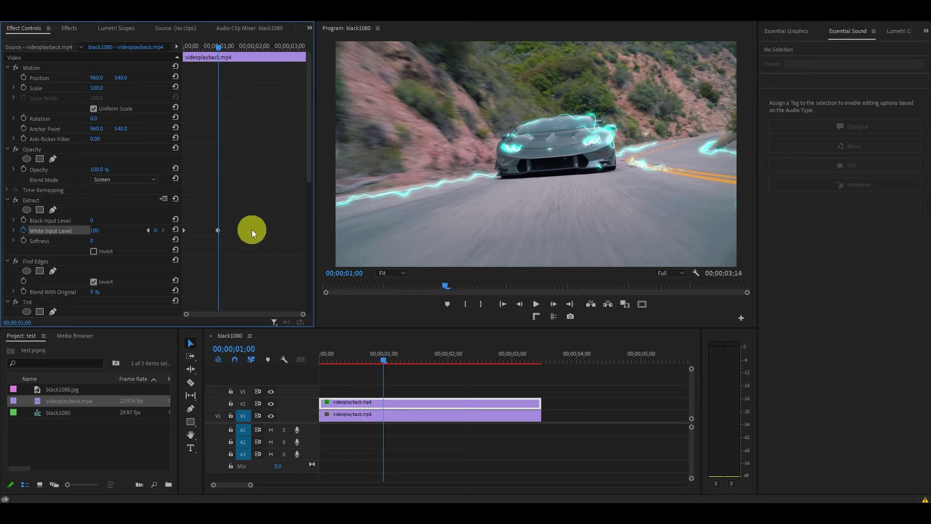
{"action": "key", "text": "shift+Left"}
{"action": "key", "text": "shift+Left"}
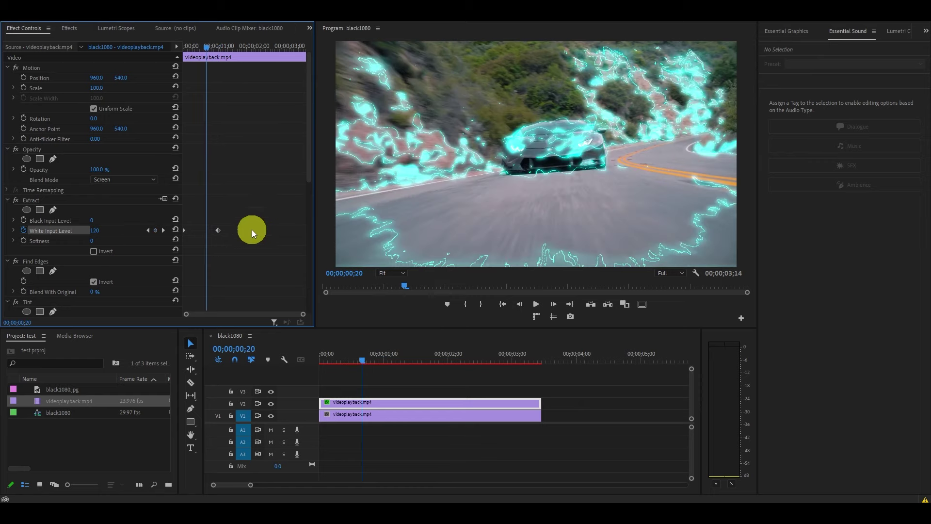
{"action": "key", "text": "shift+Left"}
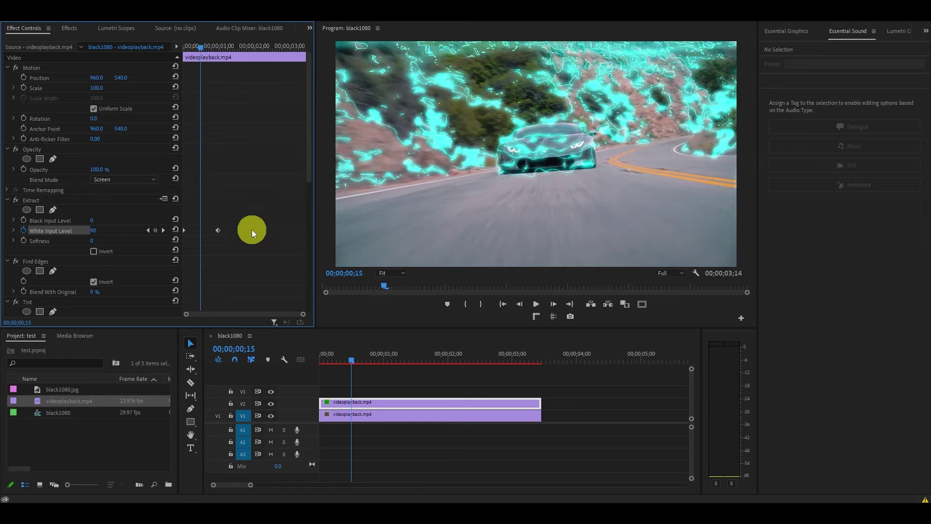
Step: Keyframe Opacity at 100% on frame 15 and 0% at 00;00;01;00
{"action": "left_click", "coordinate": [23, 169]}
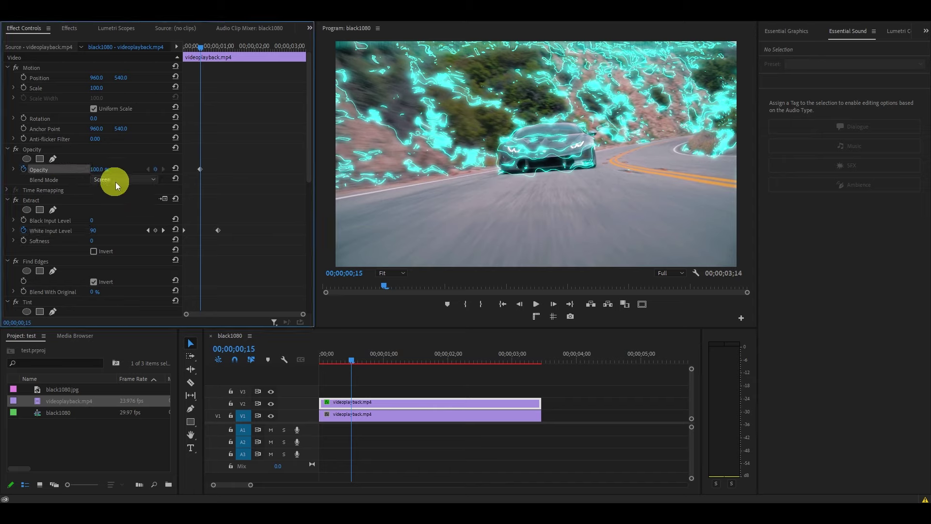
{"action": "left_click", "coordinate": [164, 231]}
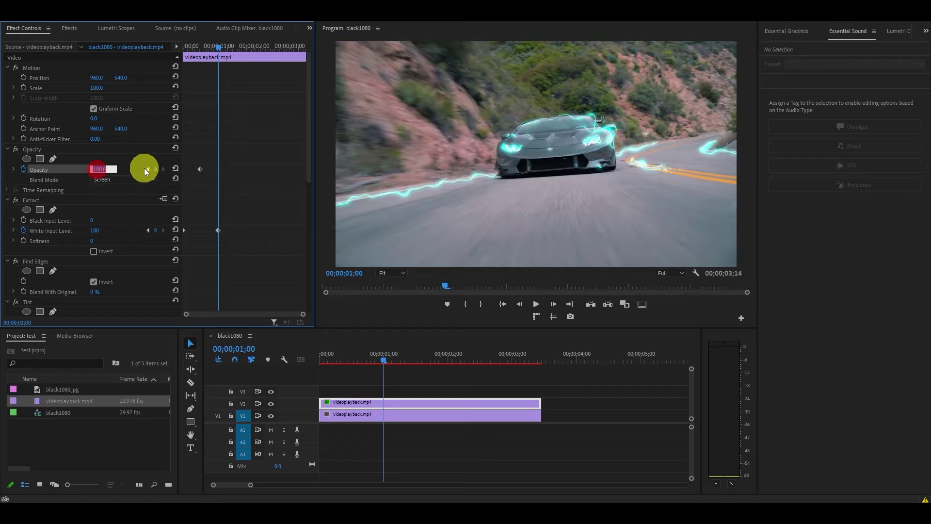
{"action": "type", "text": "0"}
{"action": "key", "text": "Return"}
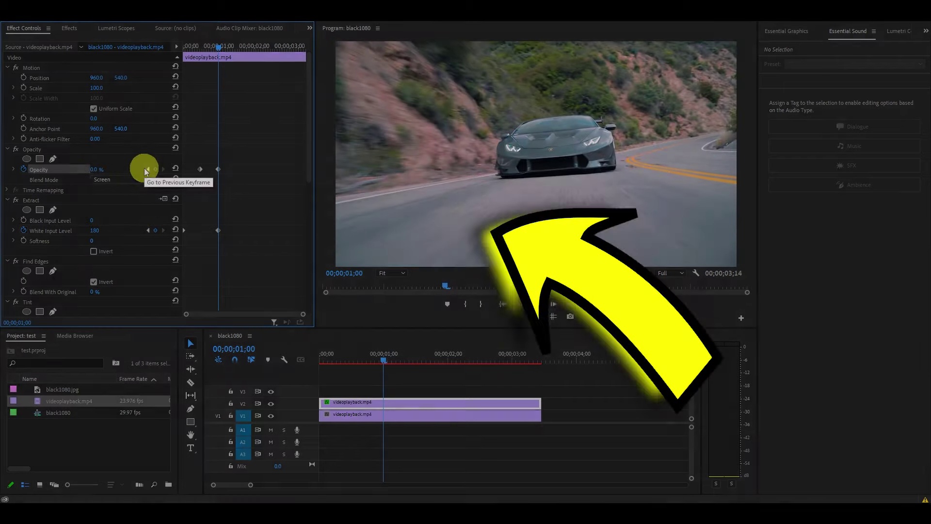